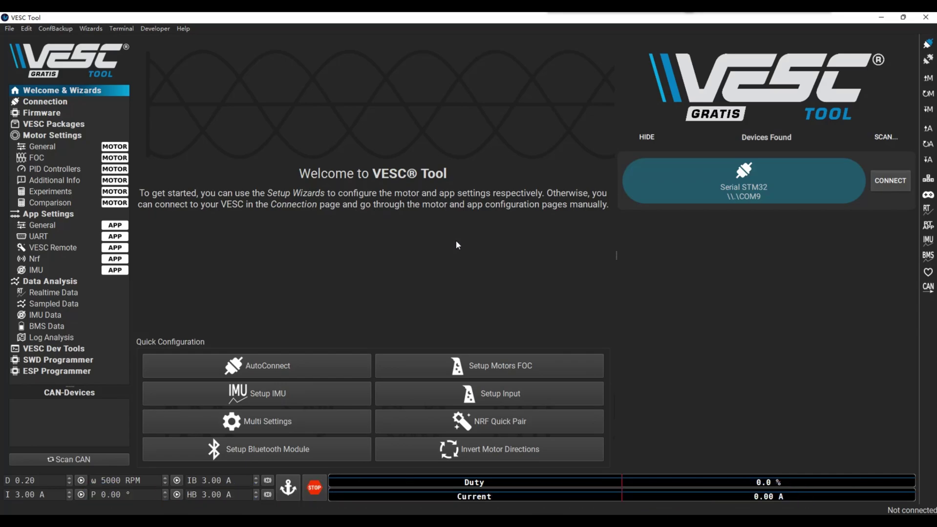
# - Auto-connect to the VESC board and launch the IMU Wizard via Setup IMU
pyautogui.click(278, 363)
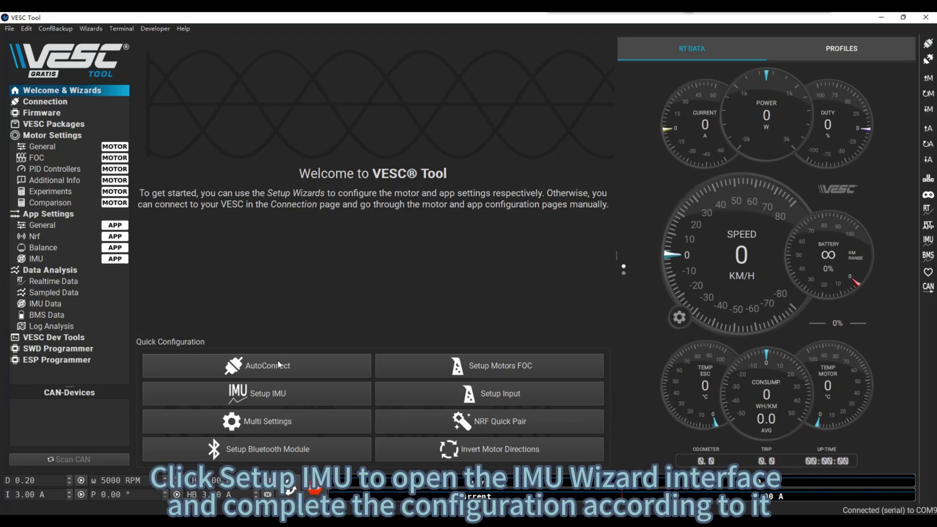
pyautogui.click(267, 402)
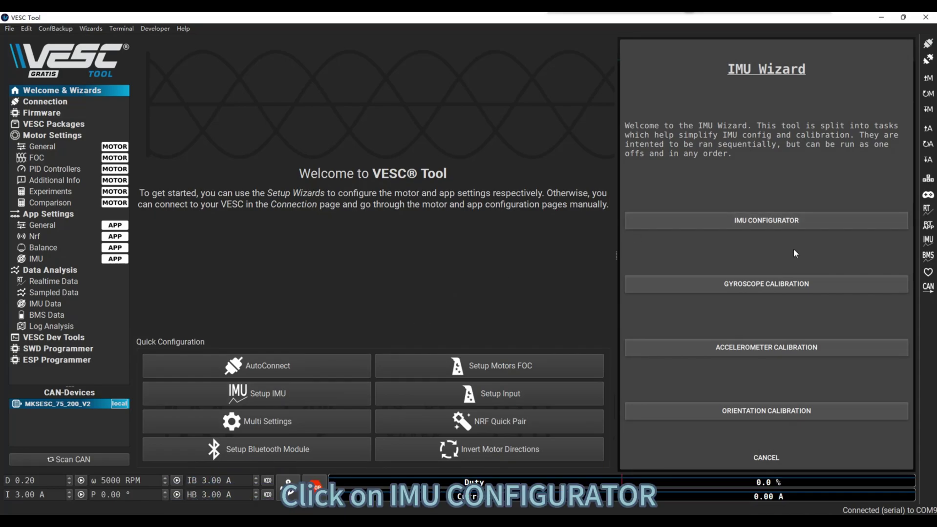
# - Detect the BMI160 IMU and save the Balance Unicycle profile (800 Hz, Mahony)
pyautogui.click(787, 227)
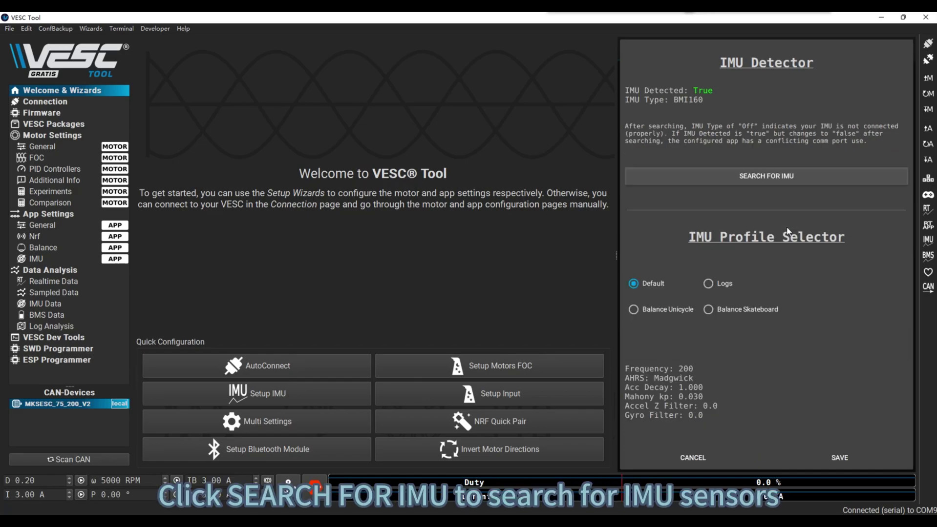
pyautogui.click(775, 177)
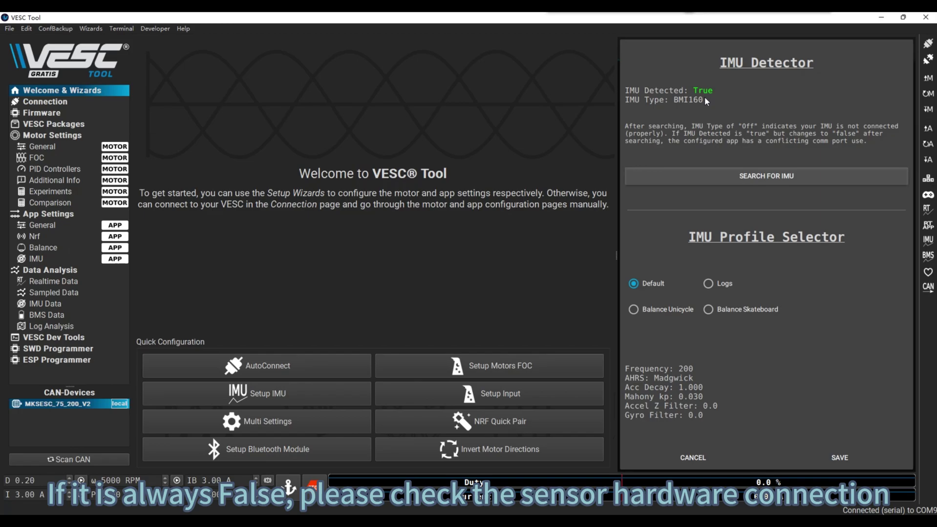
pyautogui.click(642, 308)
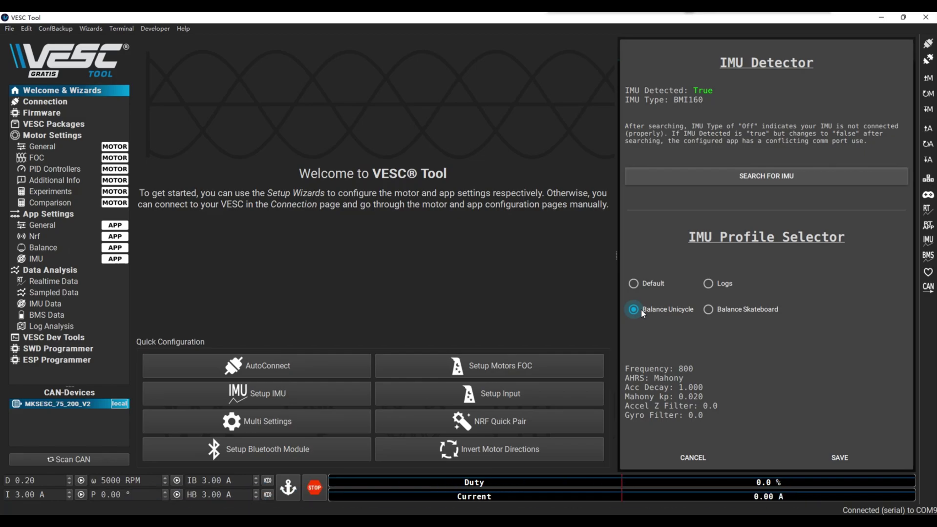
pyautogui.click(844, 456)
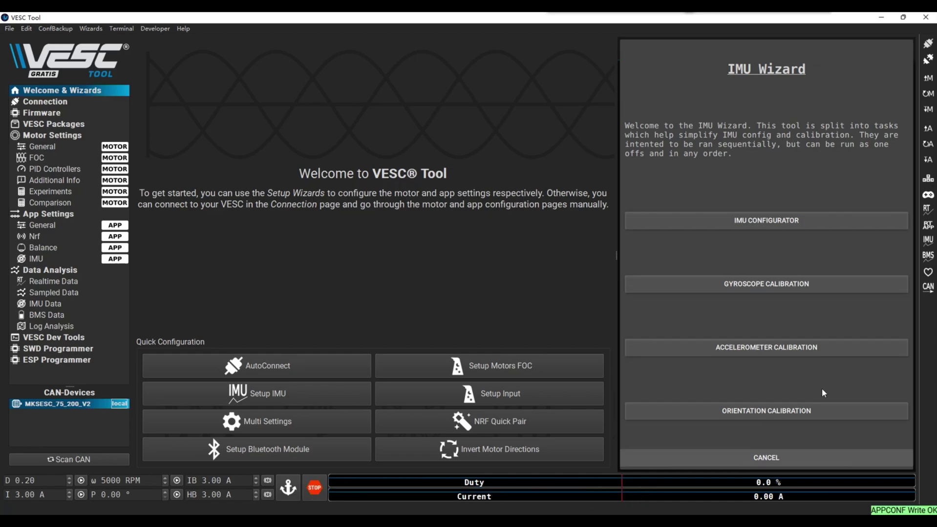
# - Run gyroscope calibration and save the settled offsets of about 0.01, -0.01, -0.01
pyautogui.click(796, 288)
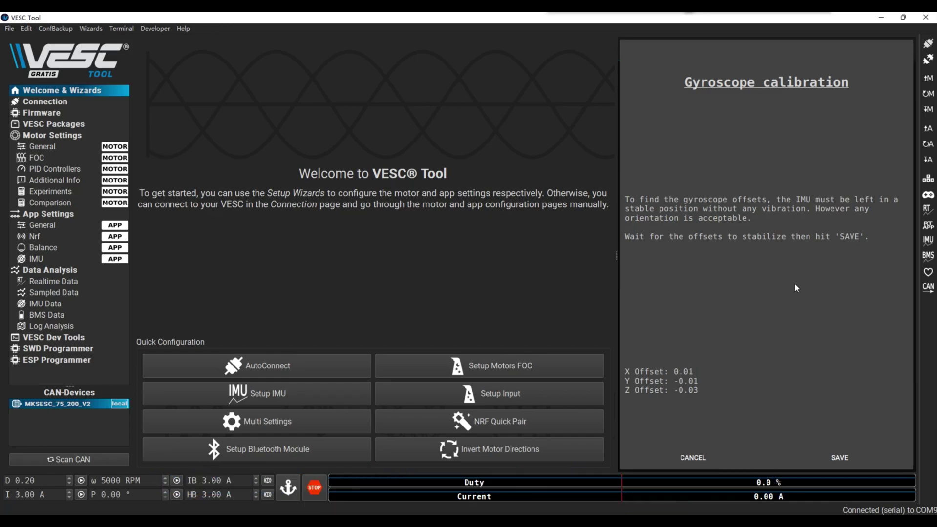
pyautogui.click(835, 459)
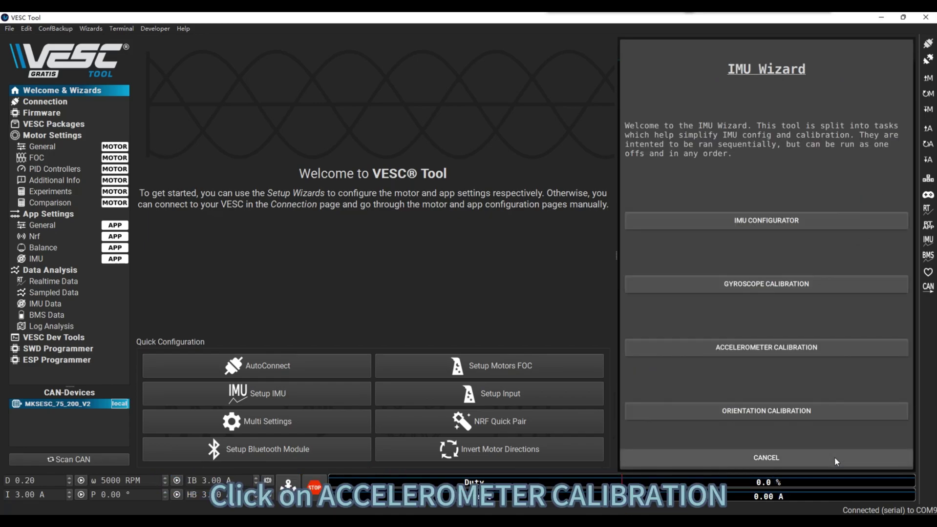
# - Save accelerometer maximums for X, Y and Z, clearing the overshot Max Z first
pyautogui.click(845, 350)
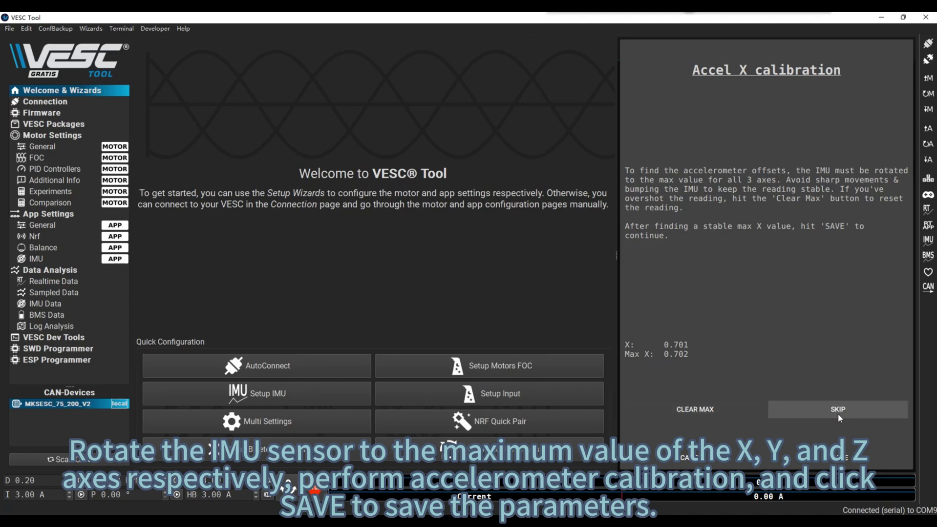
pyautogui.click(846, 455)
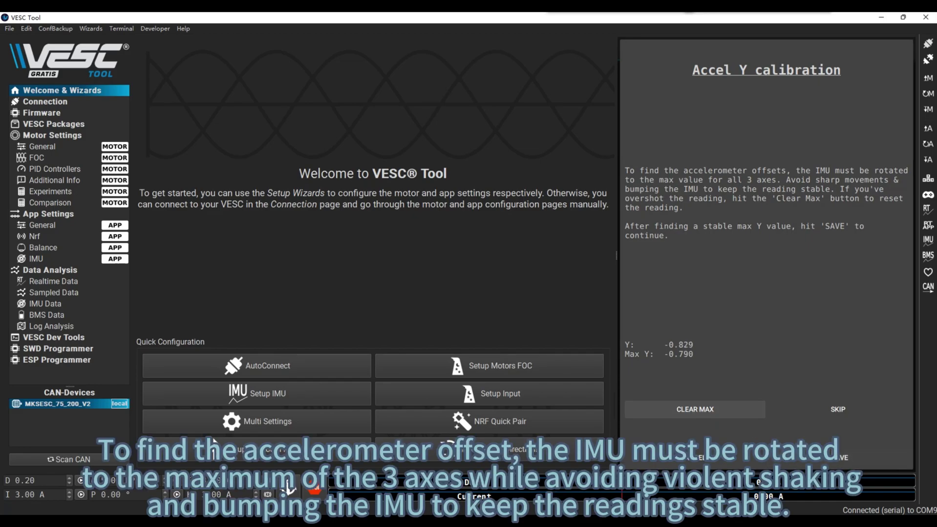
pyautogui.click(847, 459)
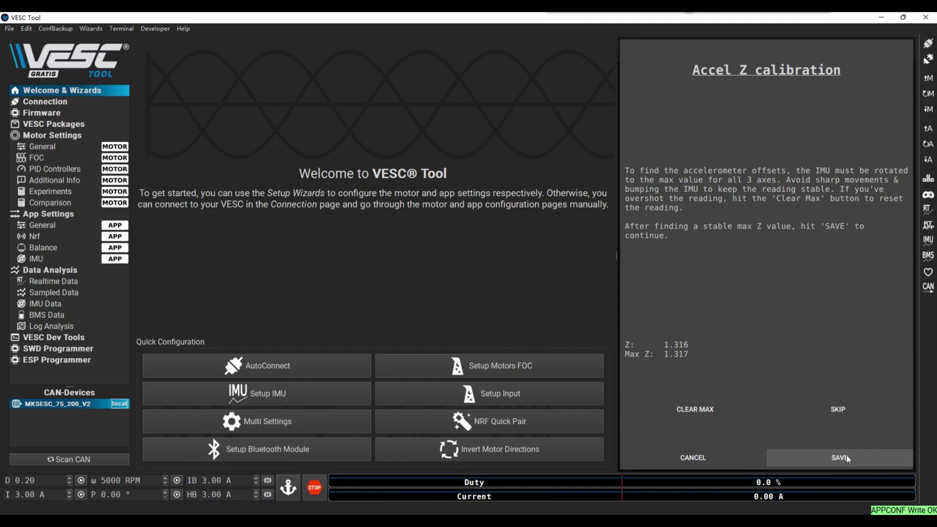
pyautogui.click(724, 417)
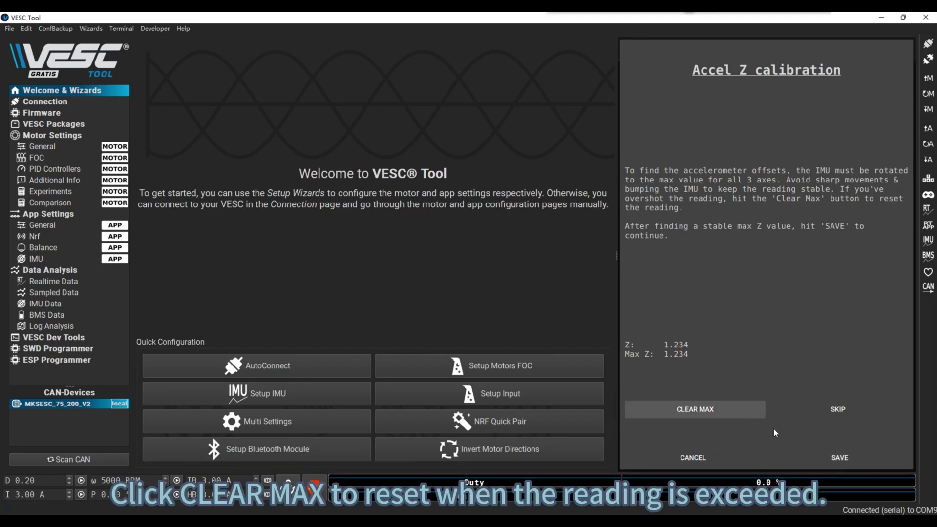
pyautogui.click(839, 458)
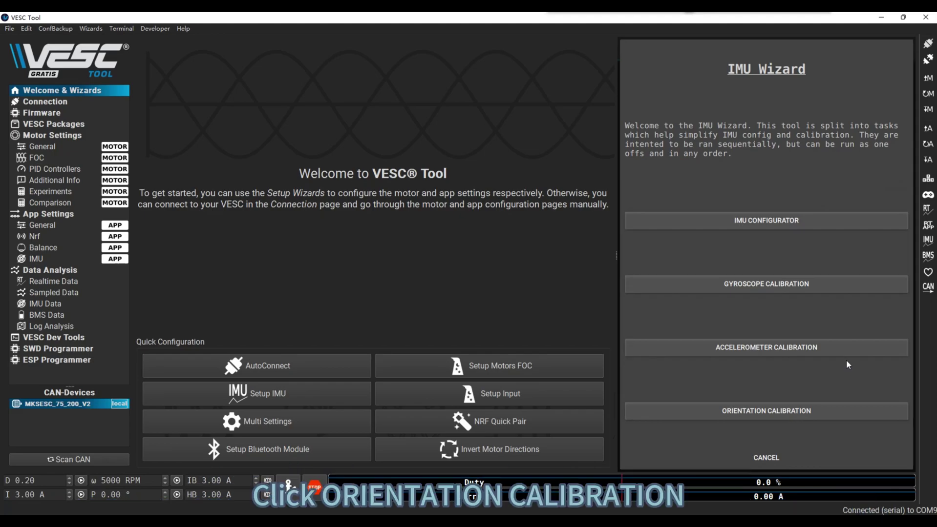
# - Save orientation offsets: roll about -74.03, pitch about 30.58, yaw -285.00
pyautogui.click(809, 411)
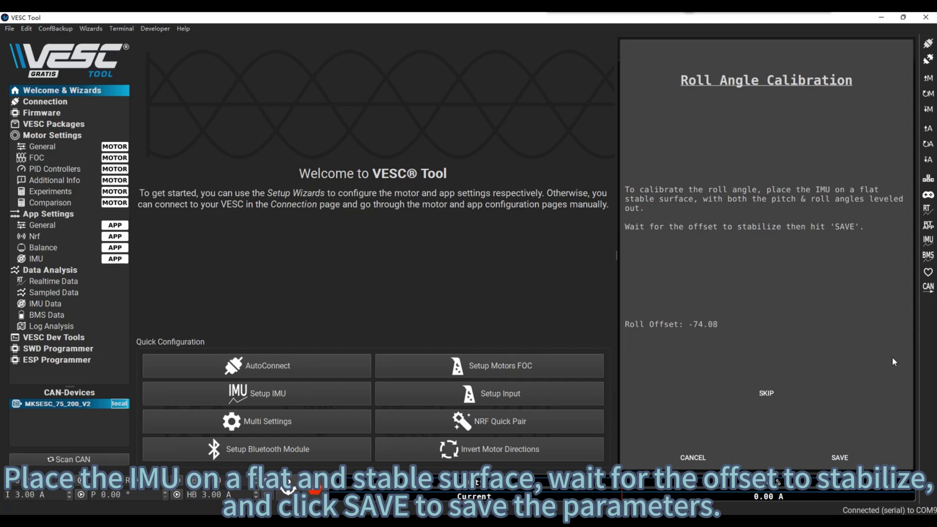
pyautogui.click(851, 458)
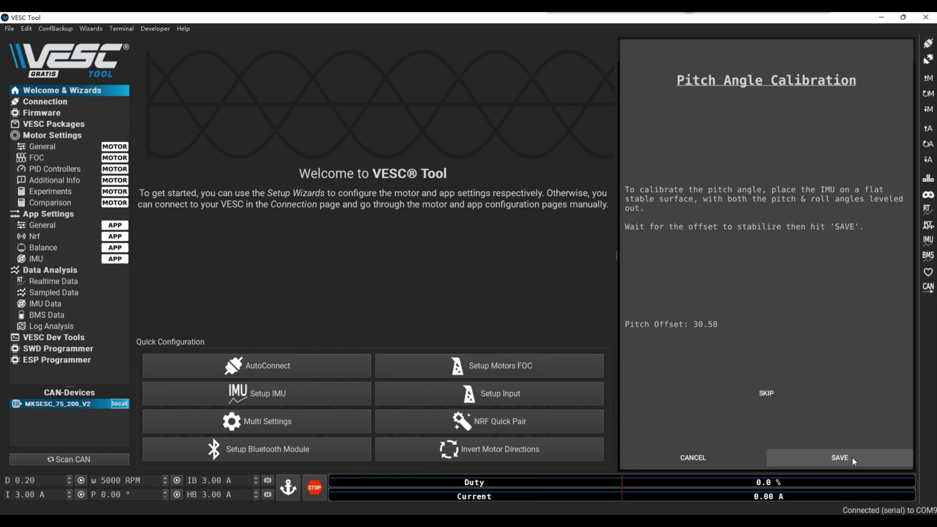
pyautogui.click(852, 458)
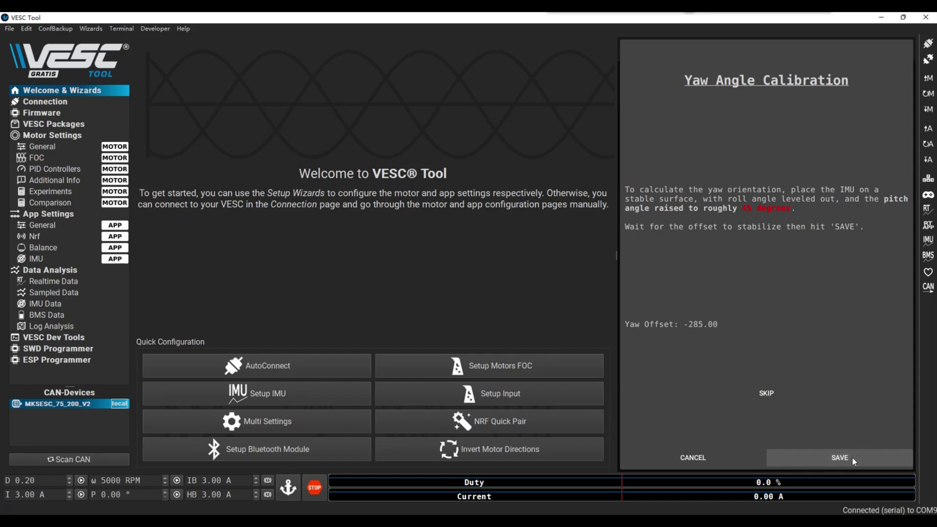
pyautogui.click(852, 458)
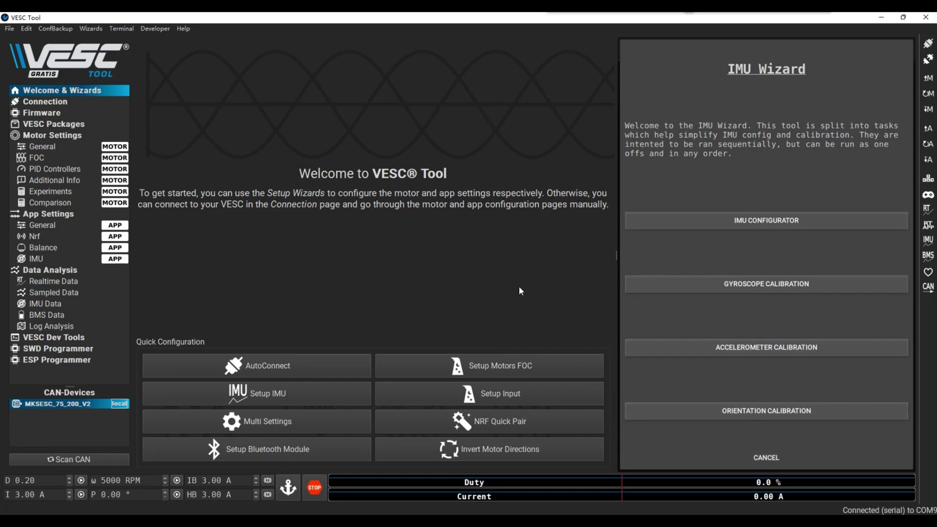
# - Set APP to Use to Balance in the General app settings
pyautogui.click(69, 216)
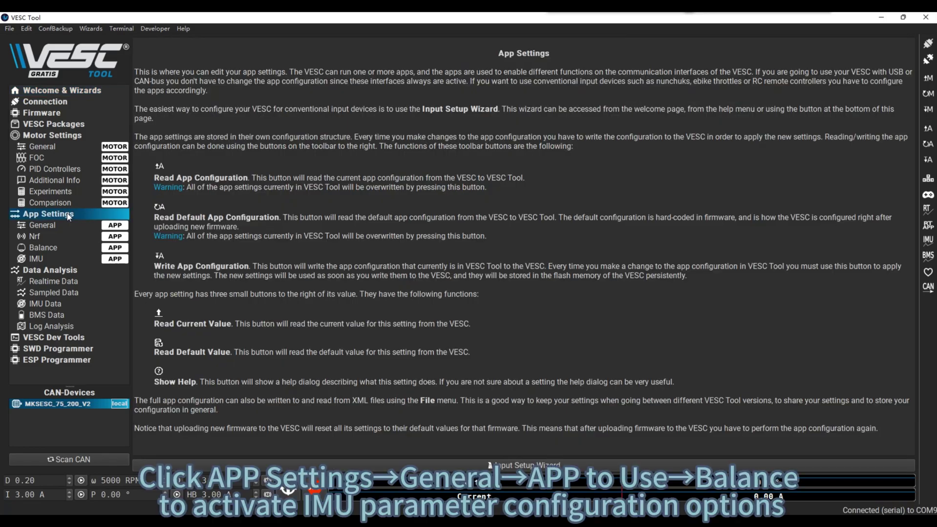
pyautogui.click(55, 224)
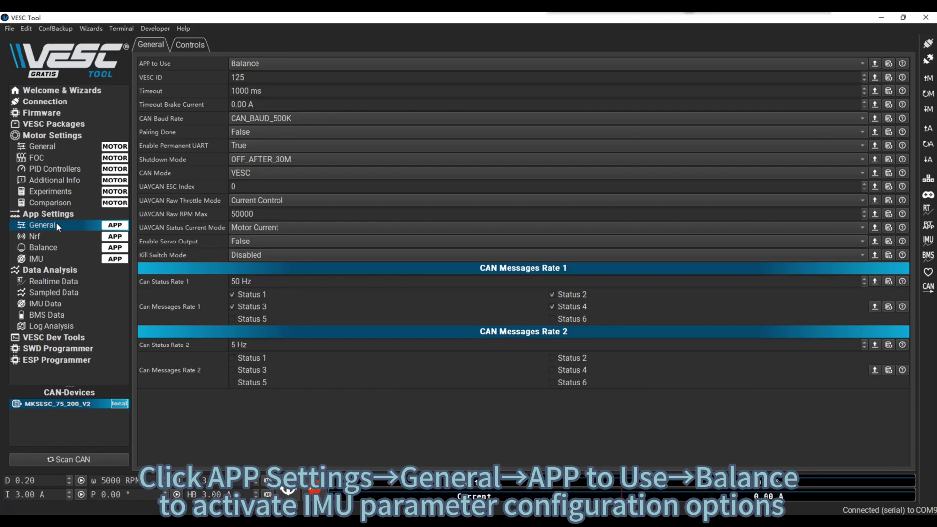
pyautogui.click(268, 71)
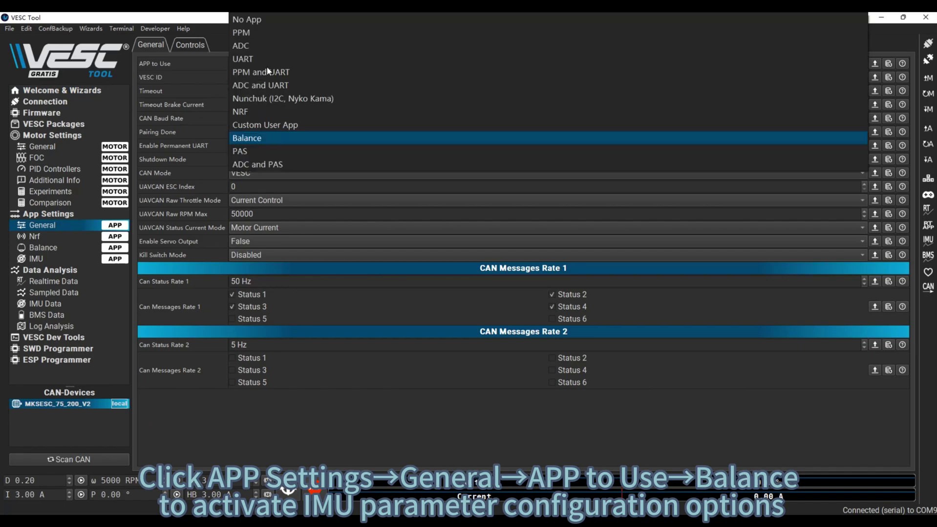
pyautogui.click(268, 139)
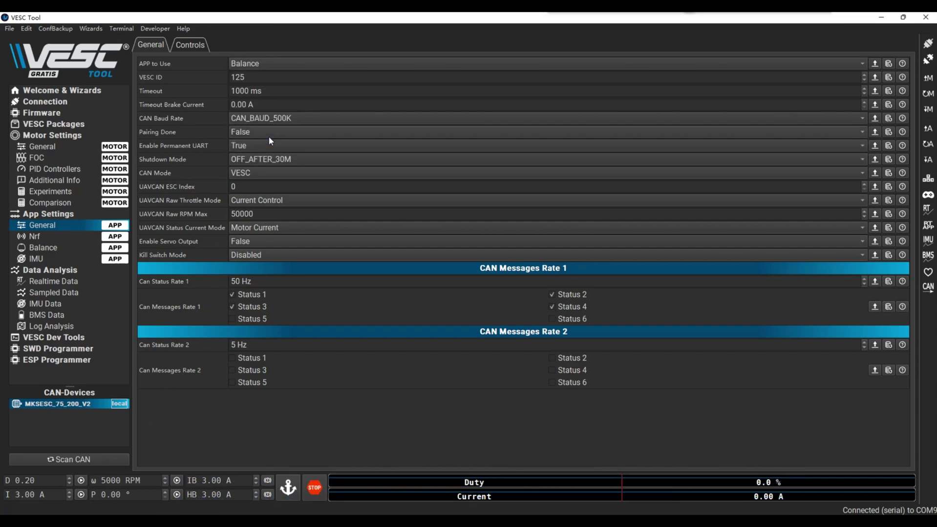
# - View the Balance app settings, then the IMU settings page (BMI160, 800 Hz, Mahony)
pyautogui.click(54, 217)
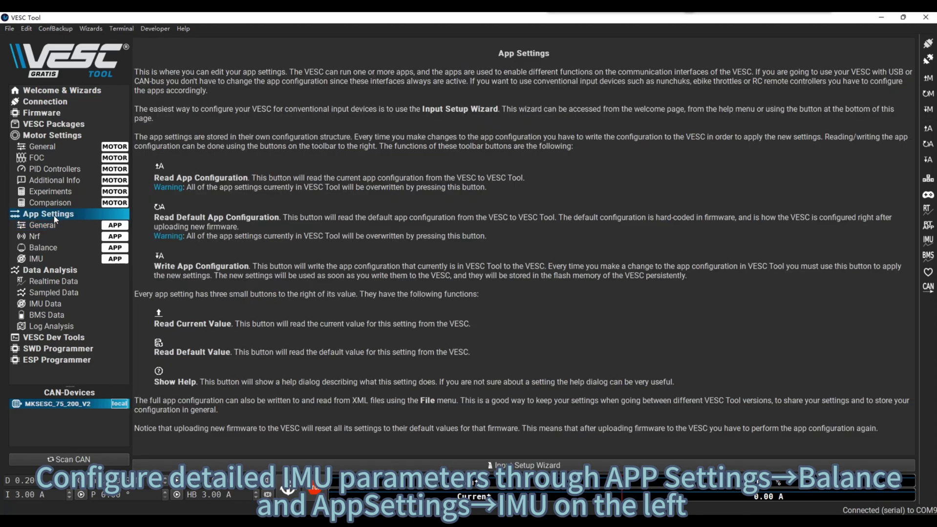
pyautogui.click(47, 252)
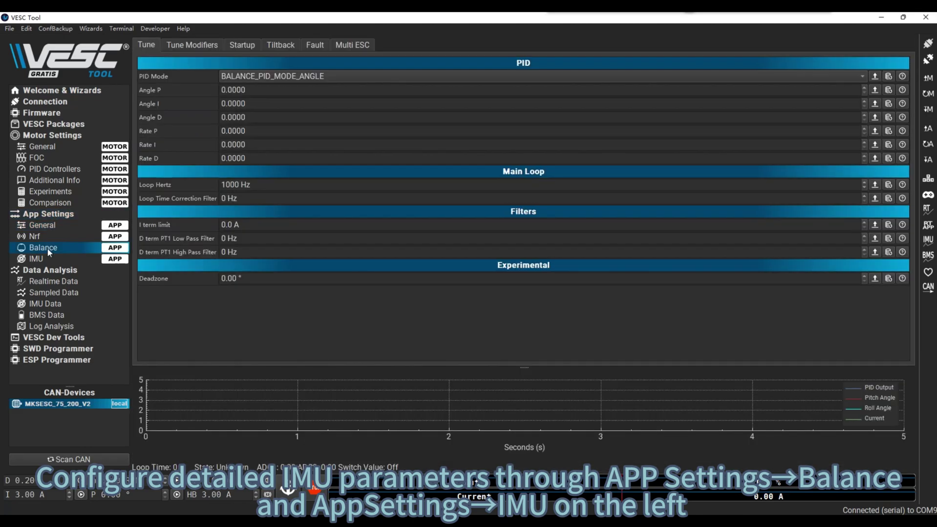
pyautogui.click(54, 218)
pyautogui.click(51, 255)
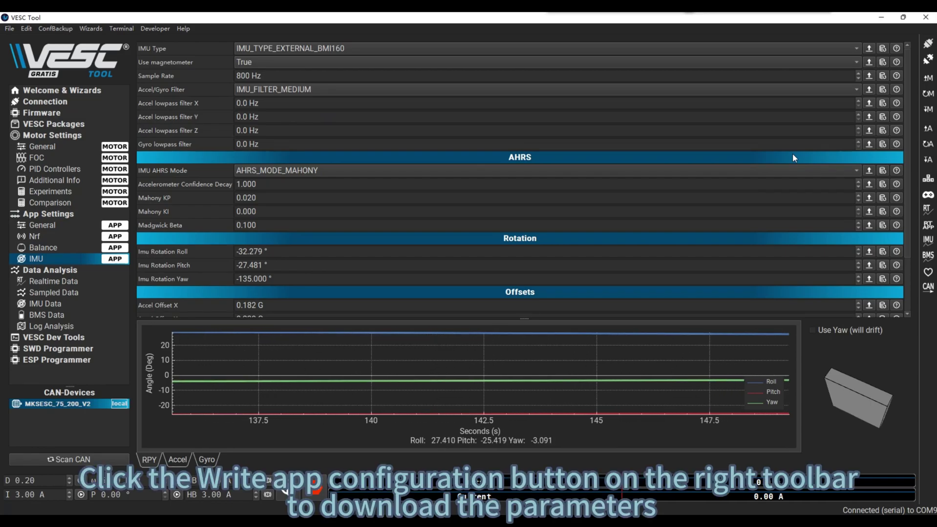
# - Write the app configuration to the VESC and enable realtime data streaming
pyautogui.click(928, 160)
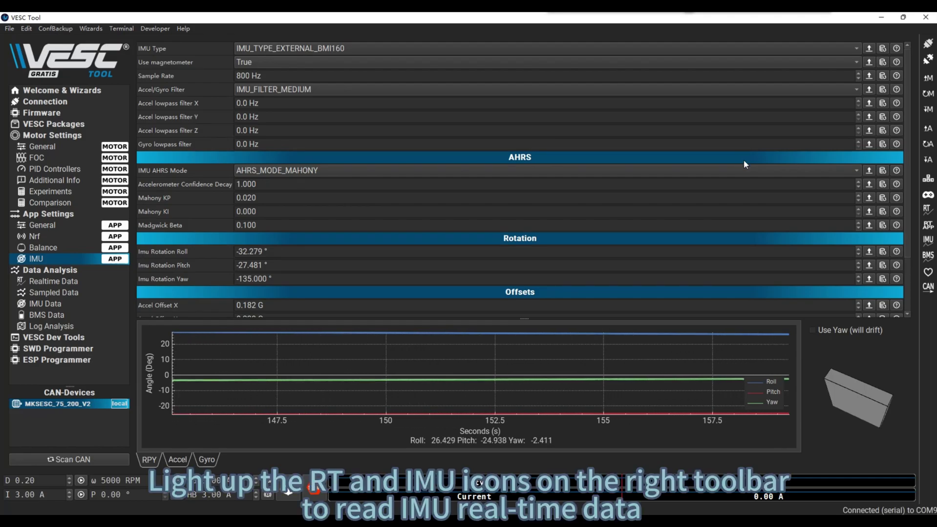
pyautogui.click(927, 210)
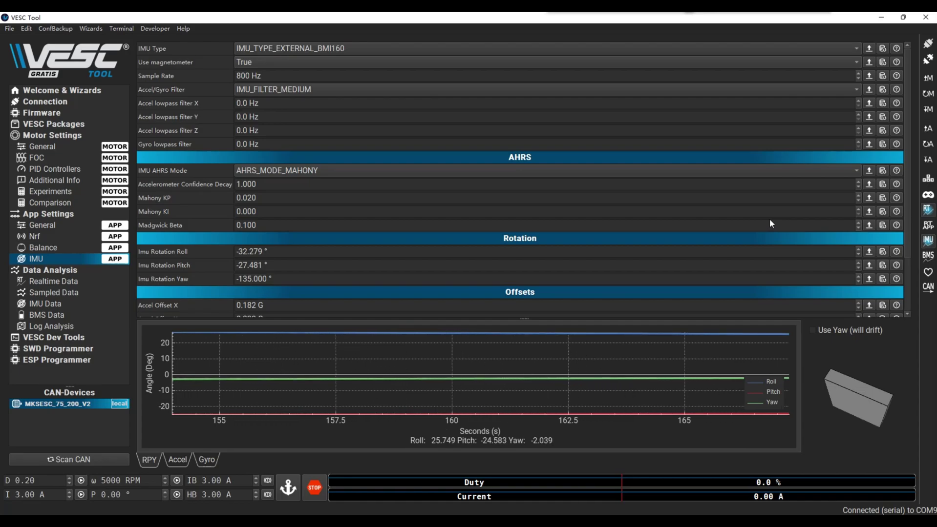
# - Open Data Analysis > IMU Data to plot live roll, pitch and yaw angles
pyautogui.click(36, 273)
pyautogui.click(46, 304)
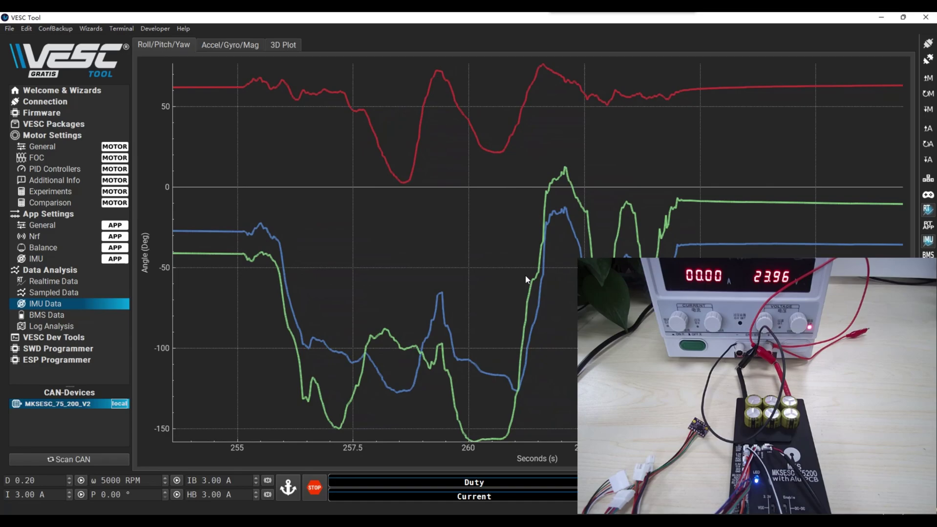
# - Switch to the 3D Plot tab to see the live tilting board model
pyautogui.click(283, 46)
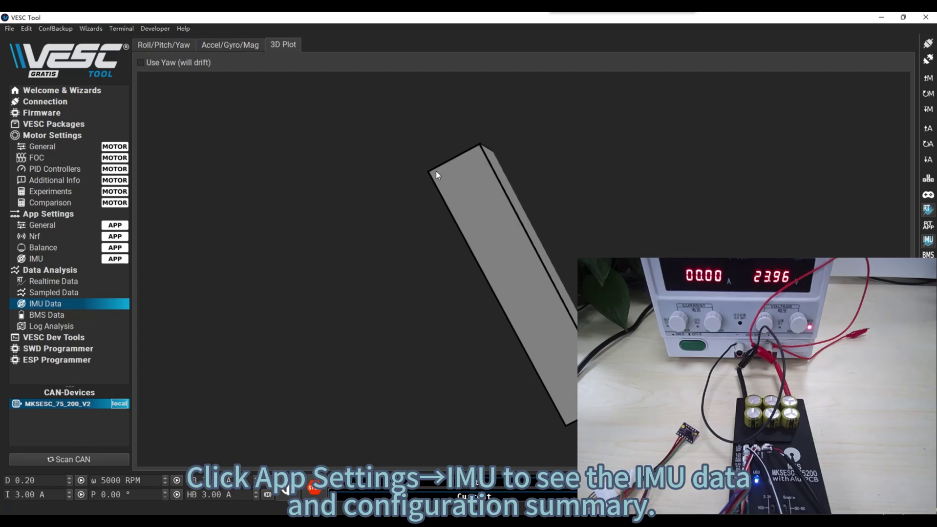
# - Go back to App Settings > IMU to see the IMU configuration and live roll/pitch/yaw graph
pyautogui.click(41, 262)
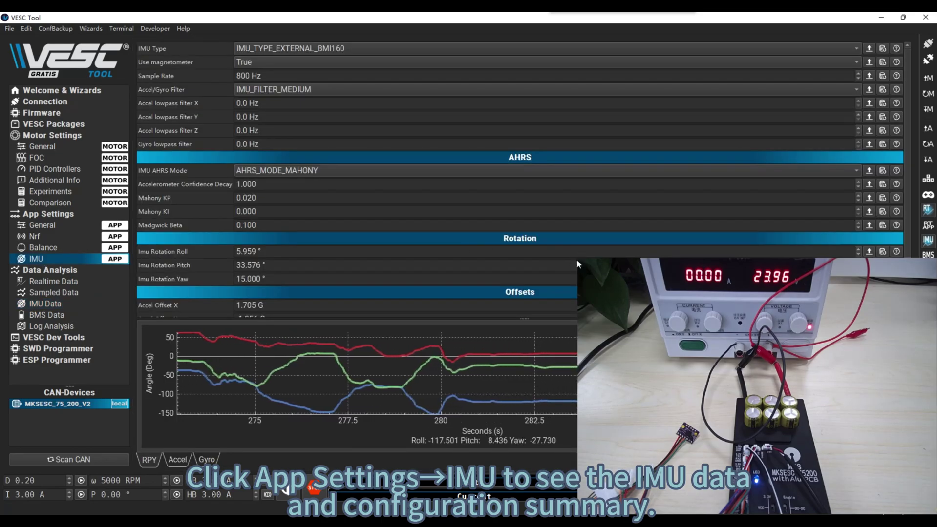
pyautogui.moveTo(580, 258); pyautogui.dragTo(803, 409)
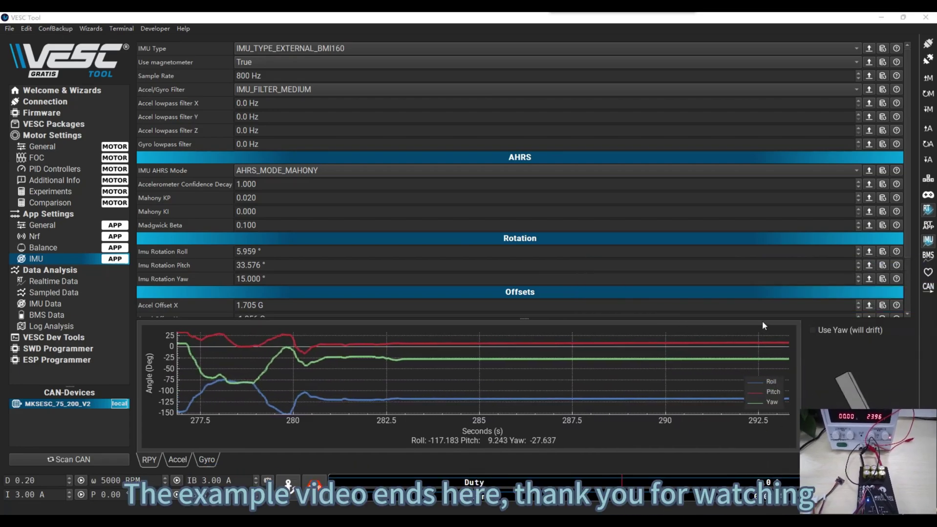